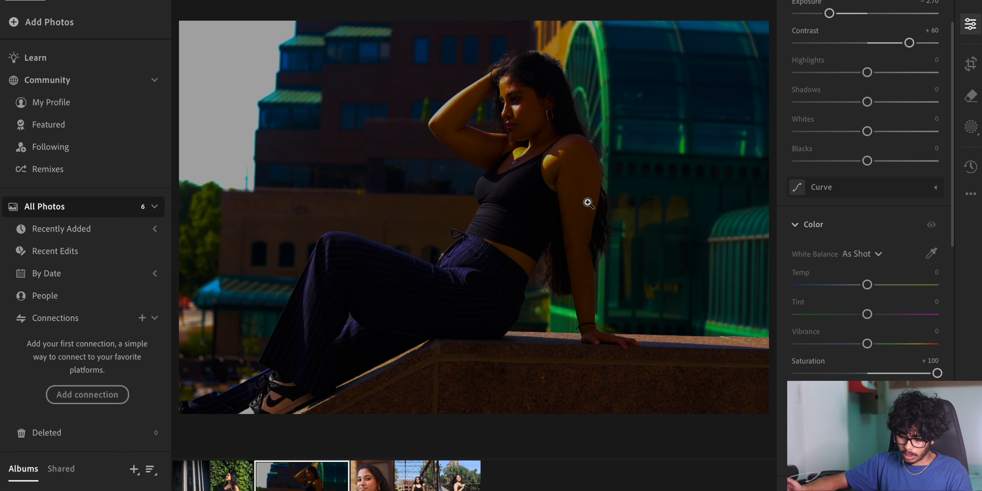
- Undo the last three edits on the sitting photo in front of the glass building
key(ctrl+z)
key(ctrl+z)
key(ctrl+z)
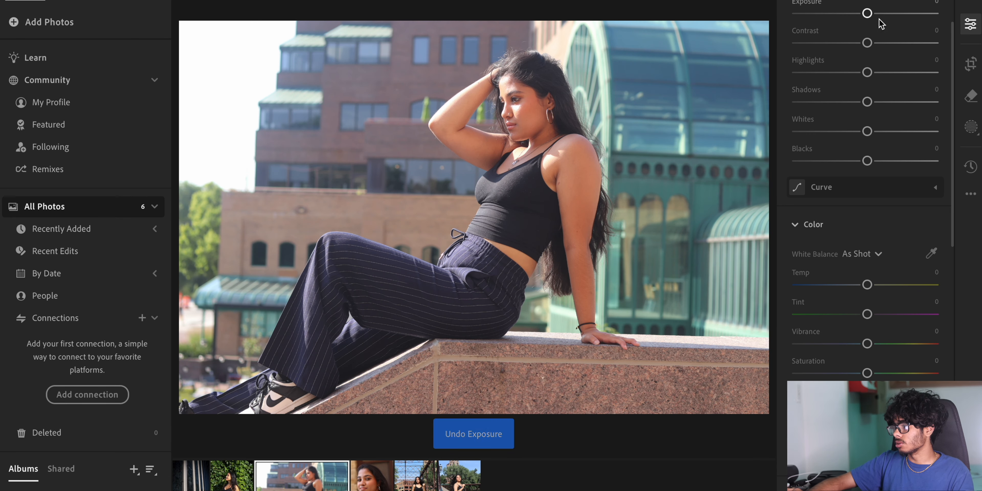
- Set trial exposure, contrast, highlights and shadows values on the sitting photo
click(892, 13)
click(835, 43)
click(890, 72)
click(854, 102)
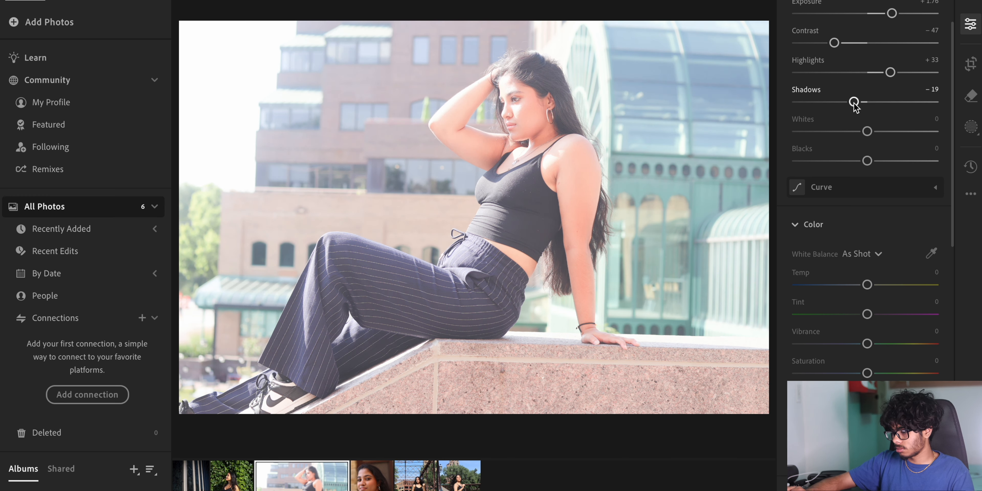
- Undo the trial light adjustments on the sitting photo
scroll(855, 107, up, 3)
key(ctrl+z)
key(ctrl+z)
key(ctrl+z)
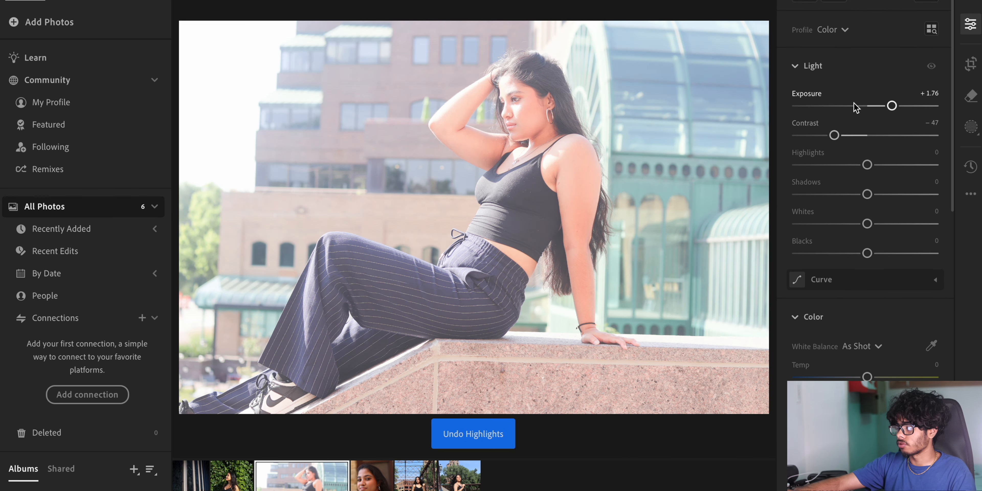
key(ctrl+z)
key(ctrl+z)
- Browse through the photos one by one, zooming in on the sitting photo to inspect it
key(Left)
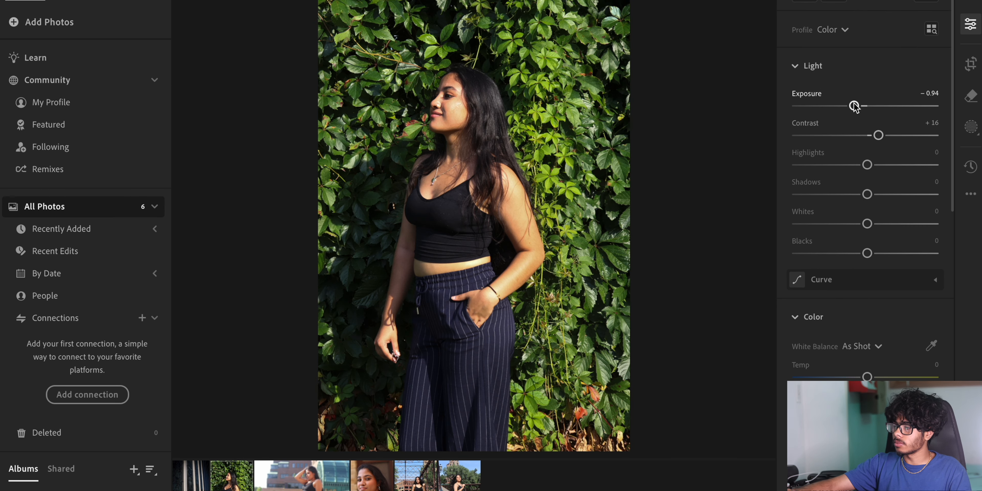
key(Right)
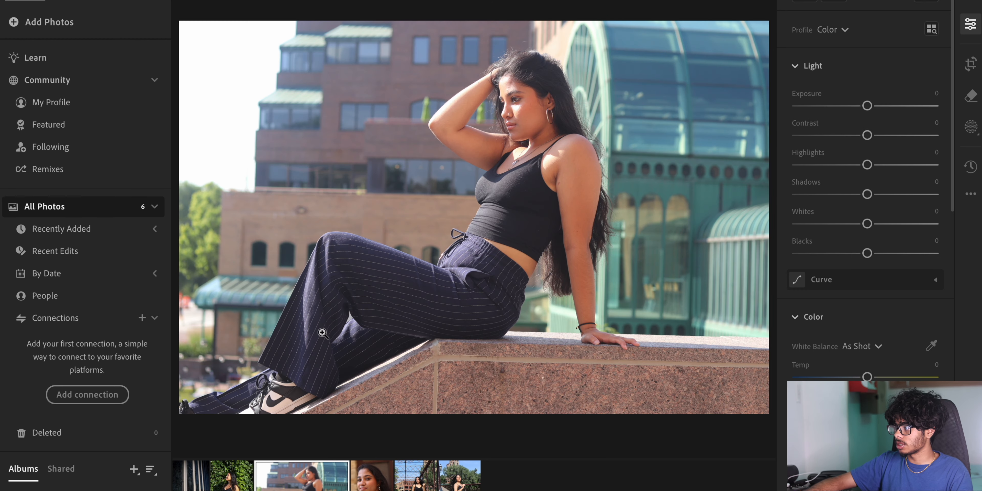
click(274, 93)
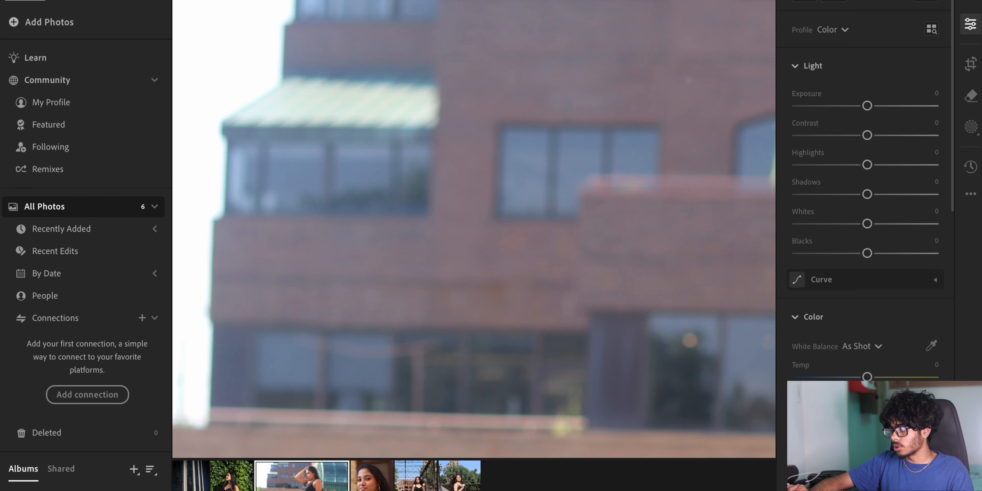
key(z)
key(Right)
key(Right)
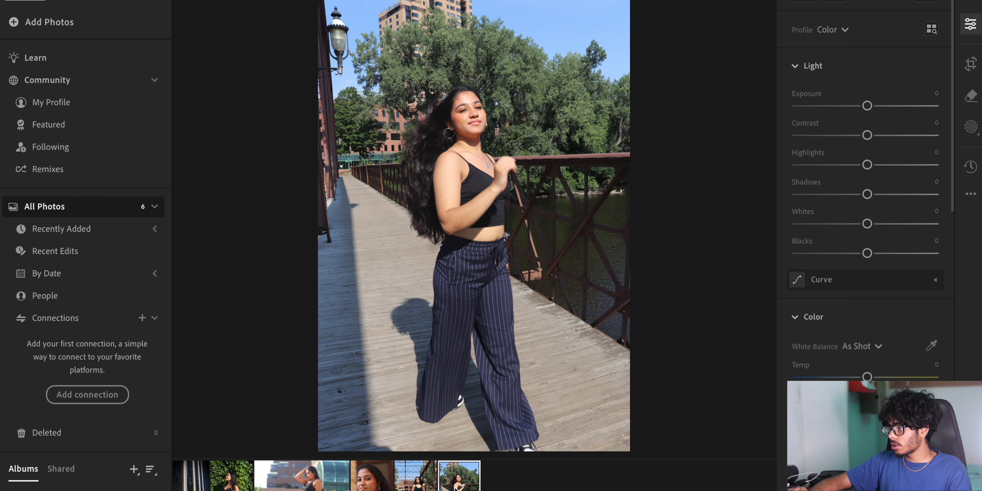
key(Left)
key(Left)
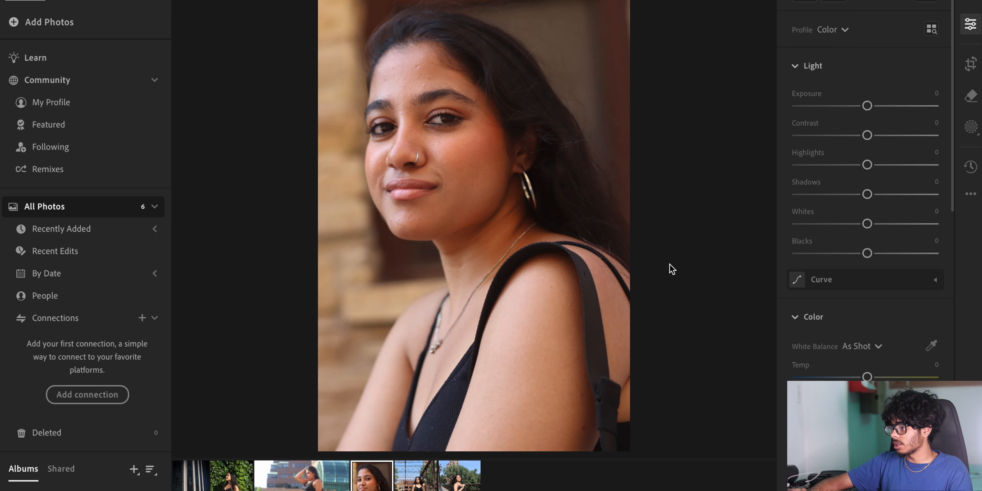
key(Right)
click(814, 2)
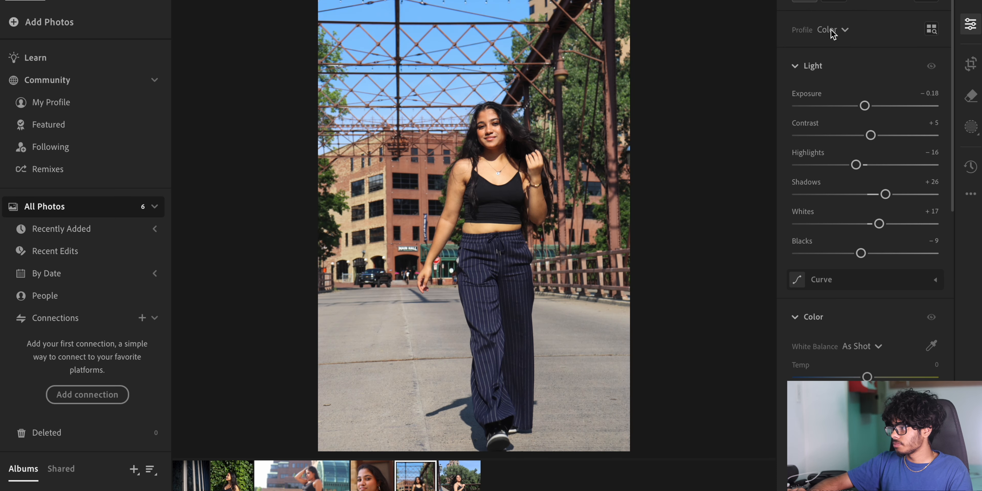
- Set exposure to -0.73 on the bridge walking photo and -0.64 on the bridge railing photo
scroll(872, 103, up, 1)
drag(860, 132, 856, 132)
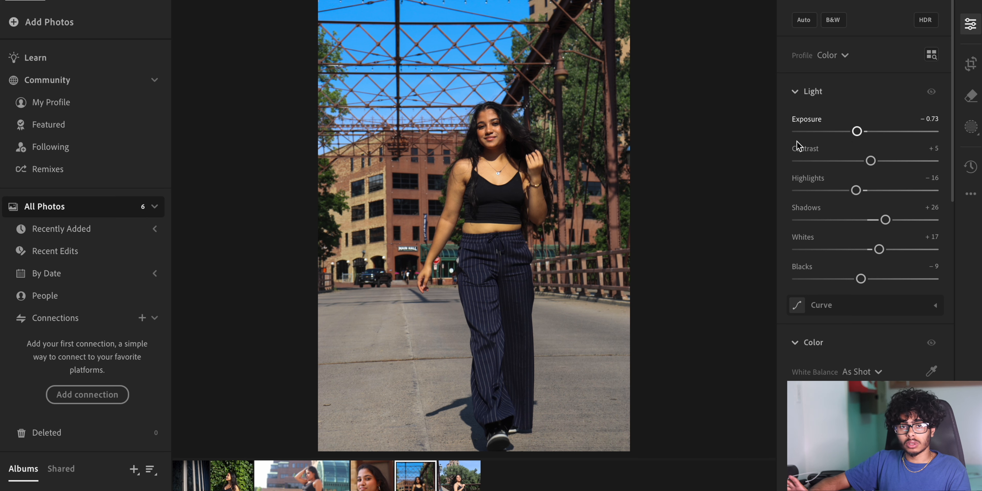
click(468, 475)
click(858, 131)
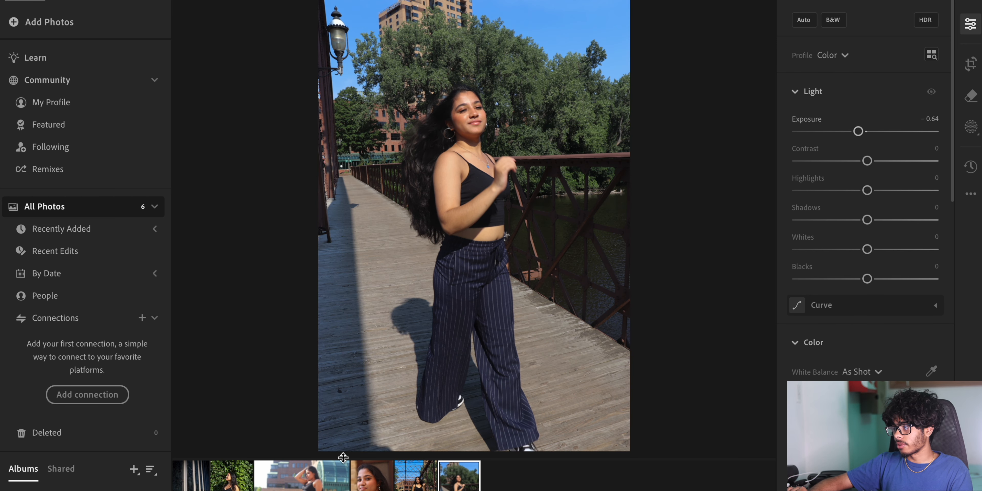
- Open the photo by the marble columns and apply Auto tone settings, zooming in to check the subject
click(335, 476)
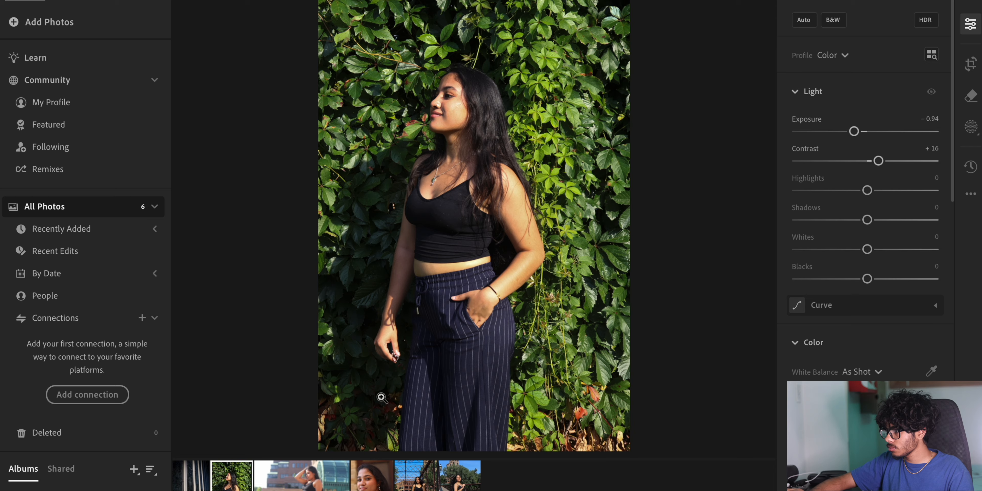
key(Left)
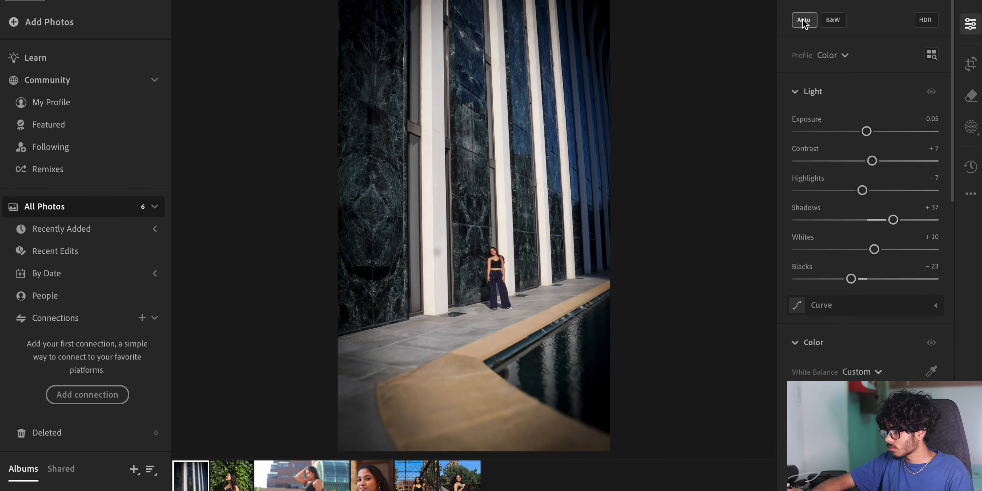
click(803, 21)
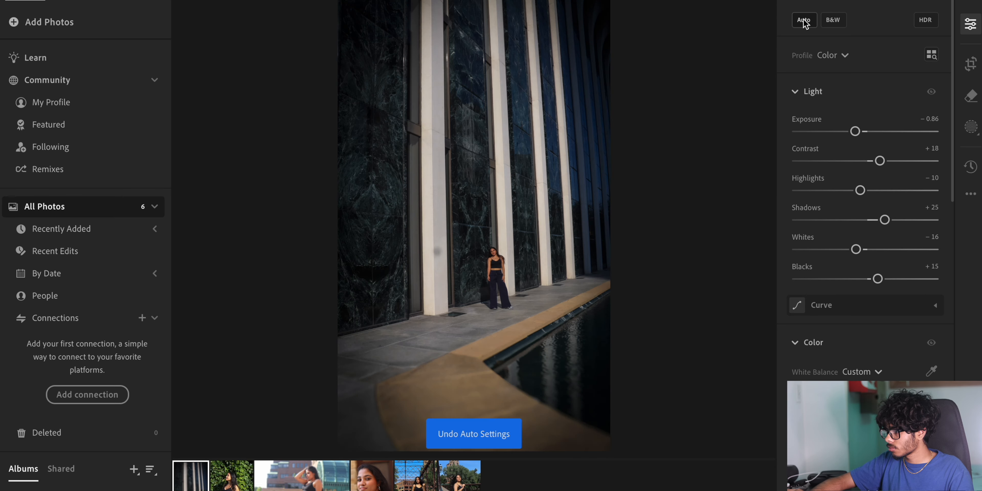
click(506, 243)
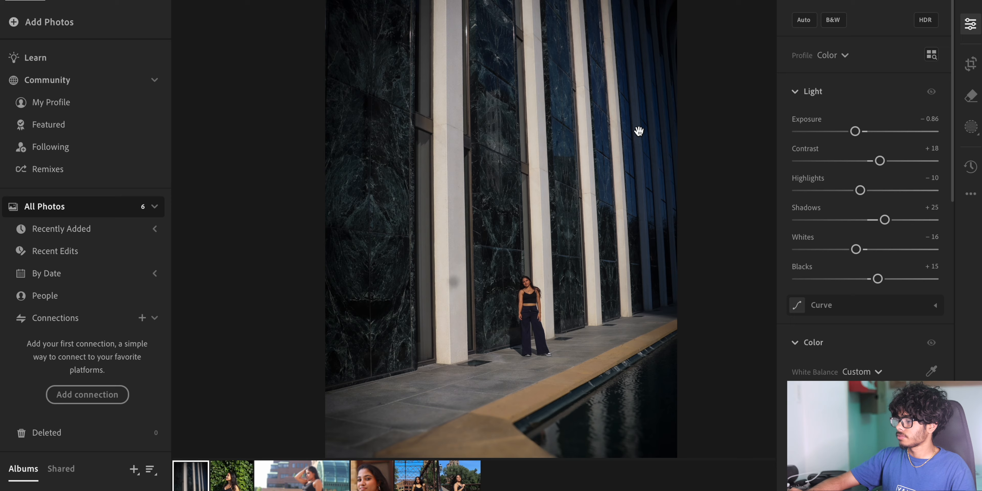
click(639, 131)
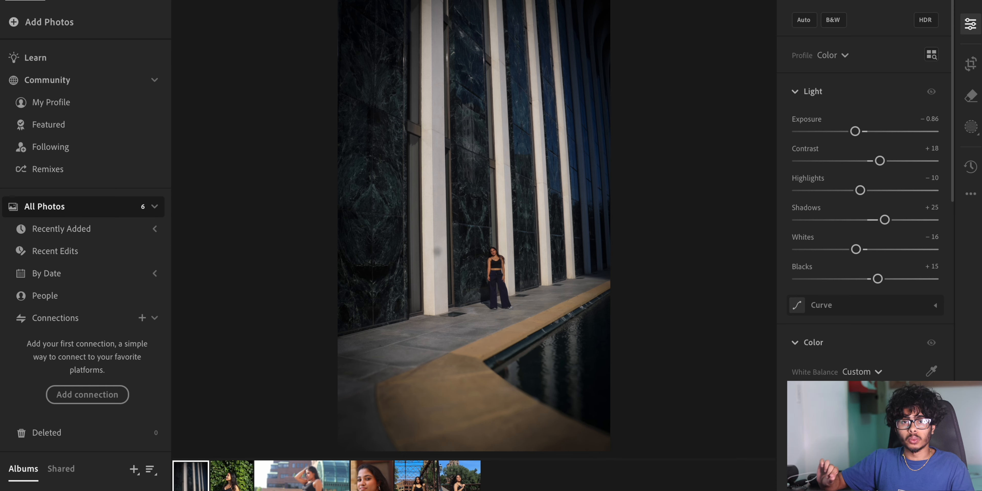
click(798, 22)
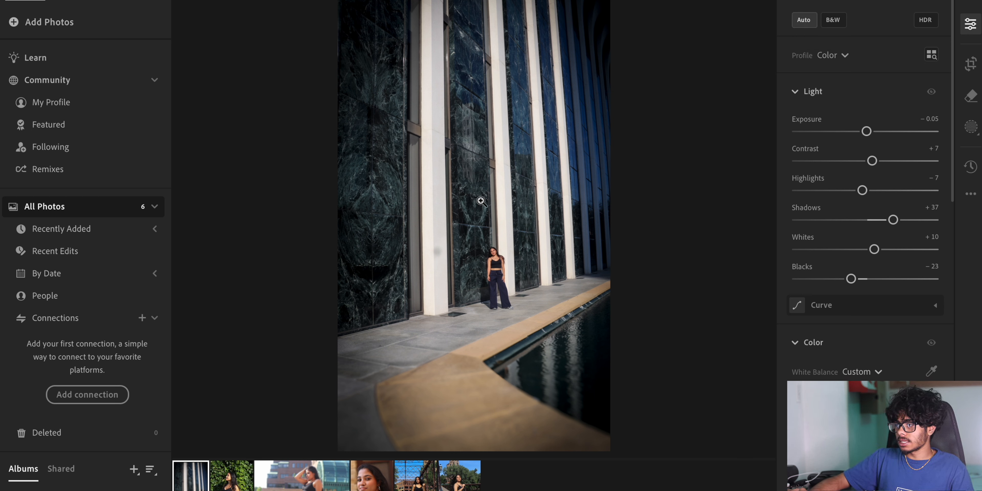
click(501, 274)
click(513, 216)
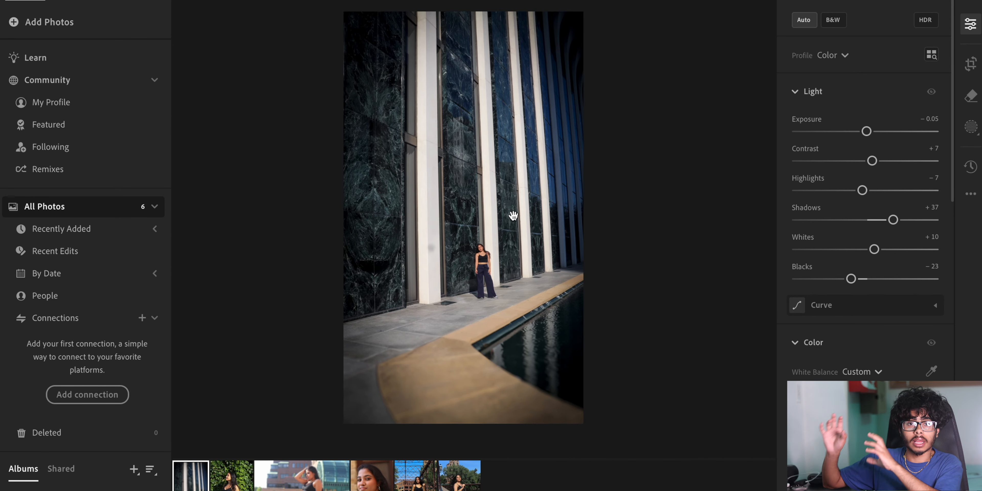
- Tune the ivy photo's light: exposure -0.78, contrast +23, highlights -22, shadows +43, whites -15, blacks +15
key(Right)
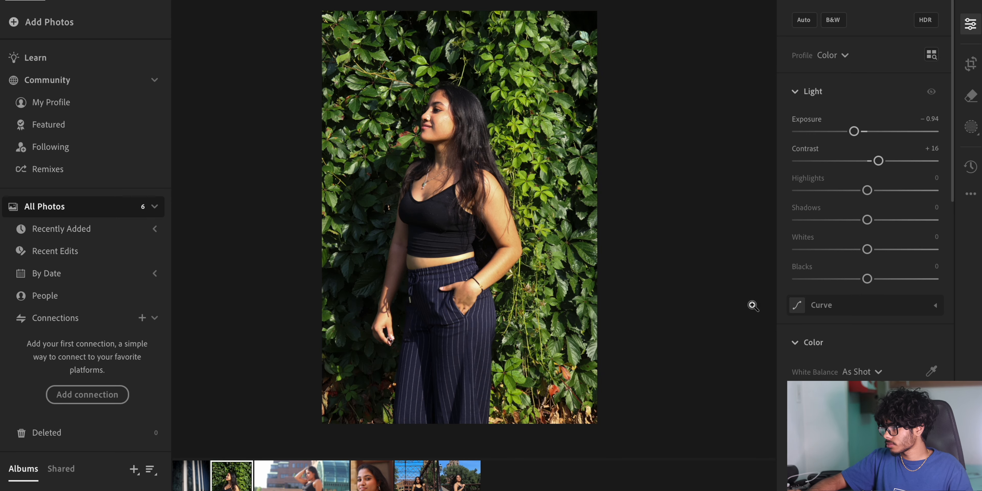
drag(865, 131, 855, 131)
drag(871, 160, 884, 161)
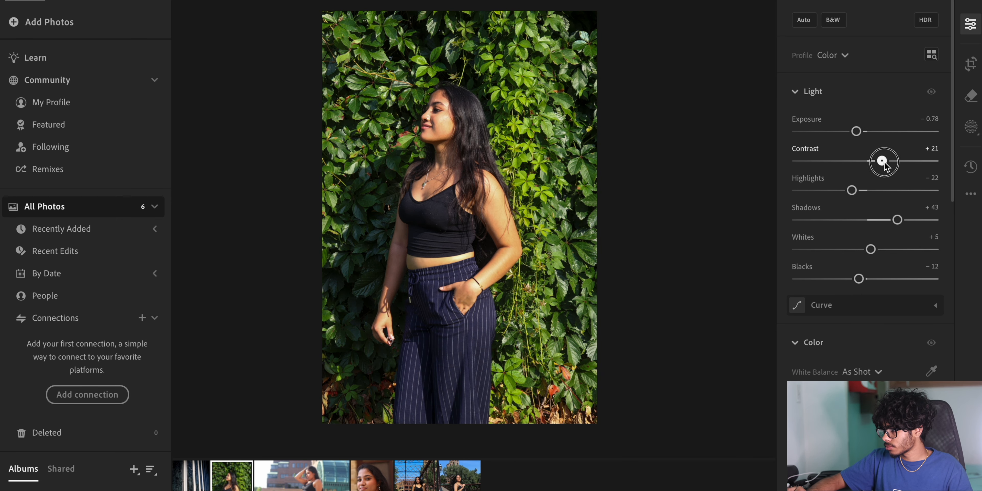
drag(870, 249, 873, 284)
- Raise the ivy photo's vibrance to +19 and saturation to +16
scroll(841, 311, down, 4)
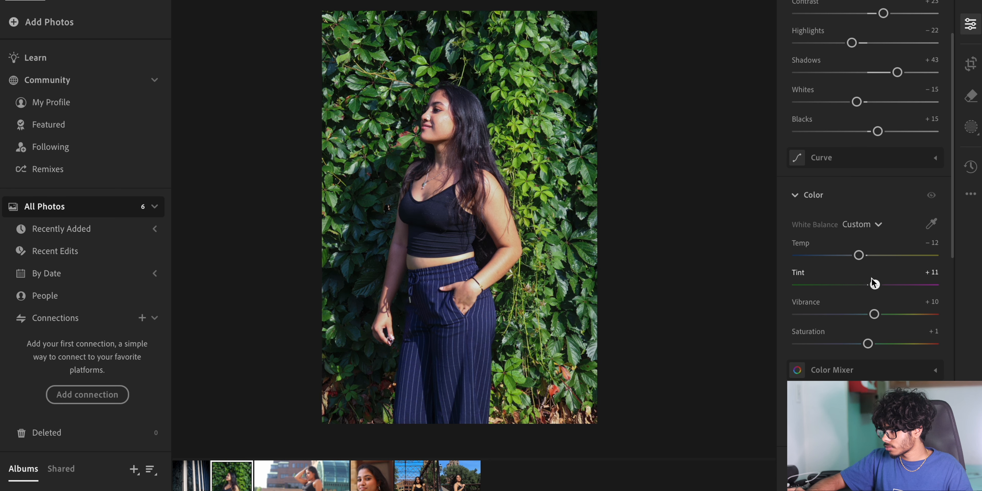
drag(874, 314, 880, 313)
drag(868, 343, 878, 343)
- Zoom in on the ivy photo's face to check the effect detail
scroll(821, 349, down, 5)
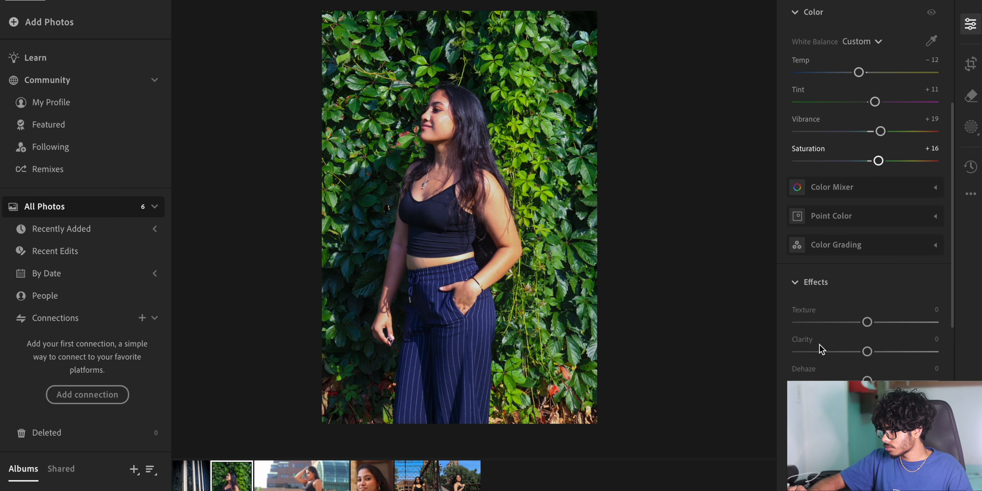
scroll(842, 342, down, 4)
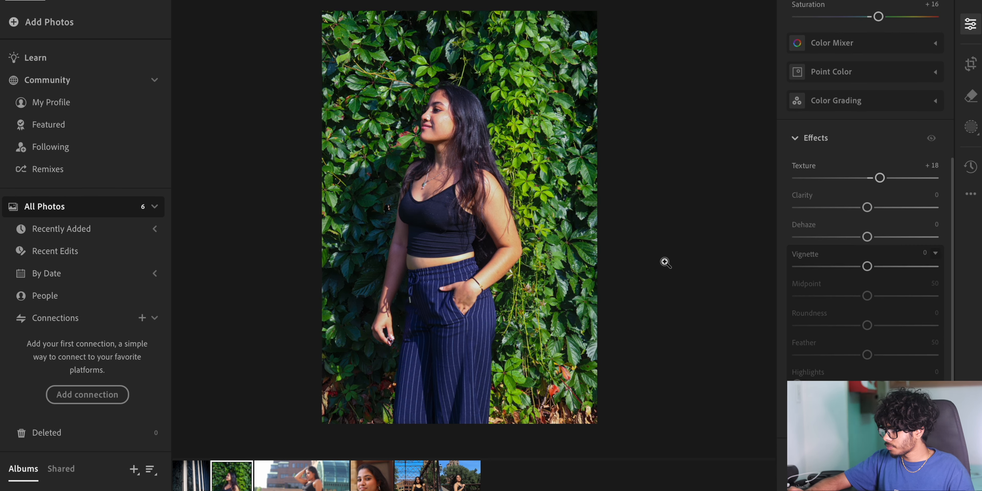
click(467, 260)
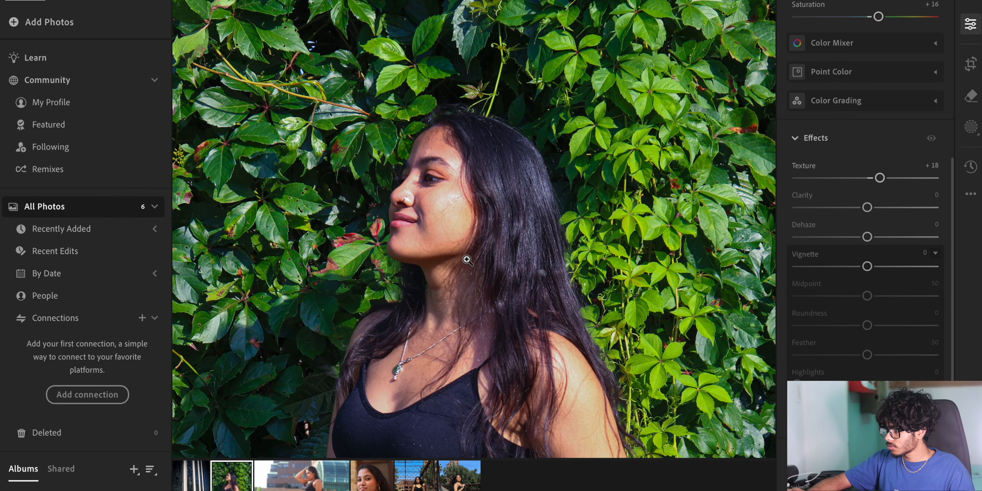
click(467, 260)
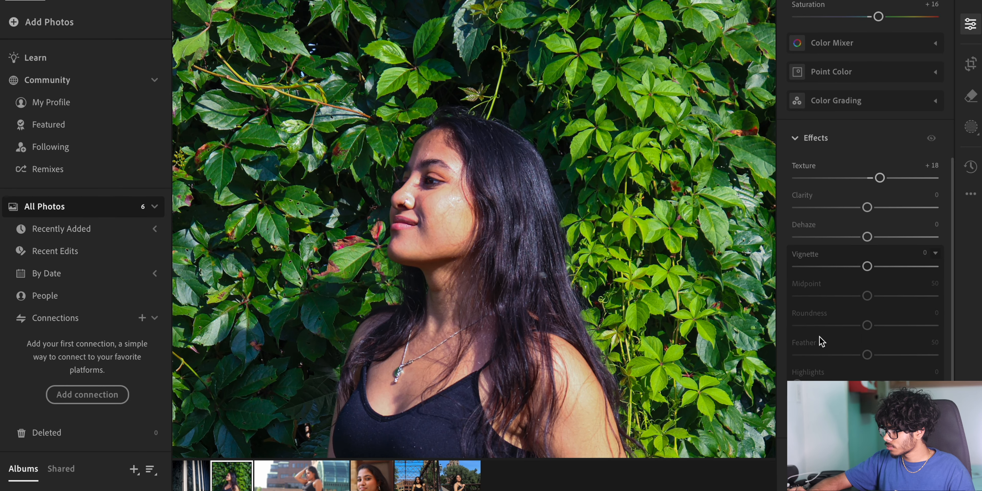
- Enable Lens Blur on the ivy photo and set the Blur Amount to 20
scroll(818, 339, down, 1)
scroll(879, 283, down, 12)
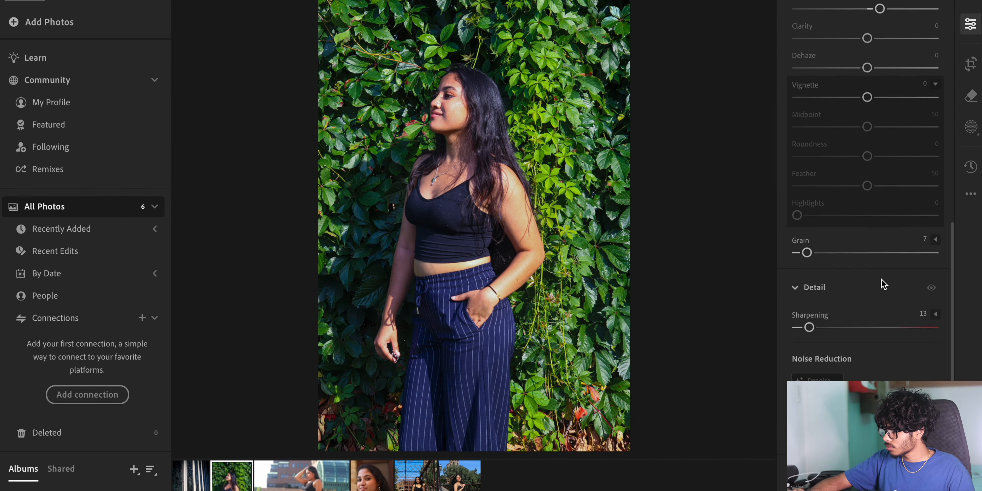
click(797, 310)
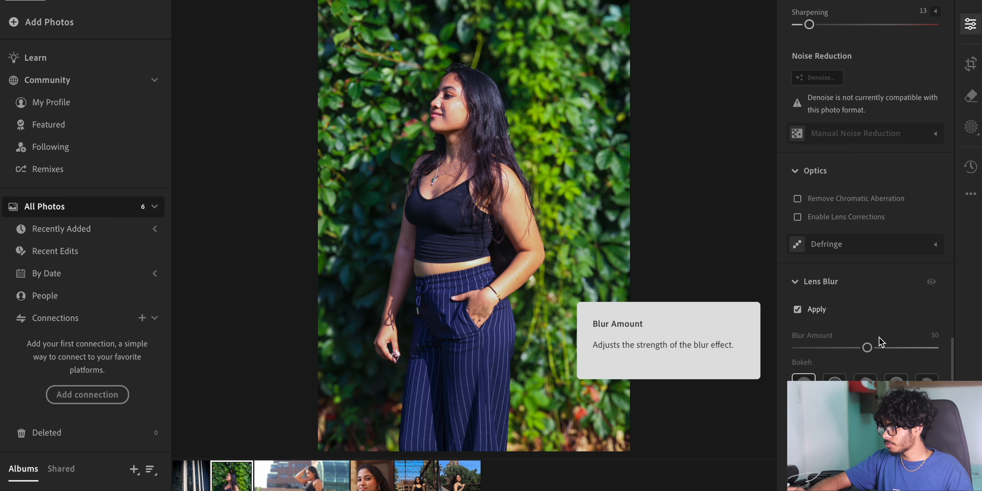
drag(867, 348, 834, 355)
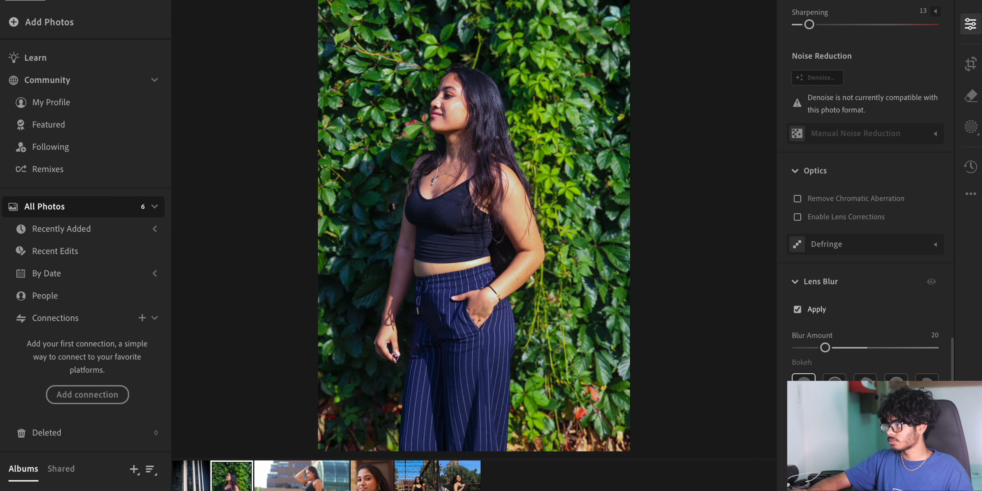
- On the sitting photo, set exposure -1.10, contrast +18, highlights -17, shadows +19, whites -18, blacks +15
key(Right)
drag(867, 131, 852, 132)
drag(867, 161, 880, 161)
drag(867, 191, 855, 191)
drag(867, 219, 859, 248)
drag(867, 278, 873, 278)
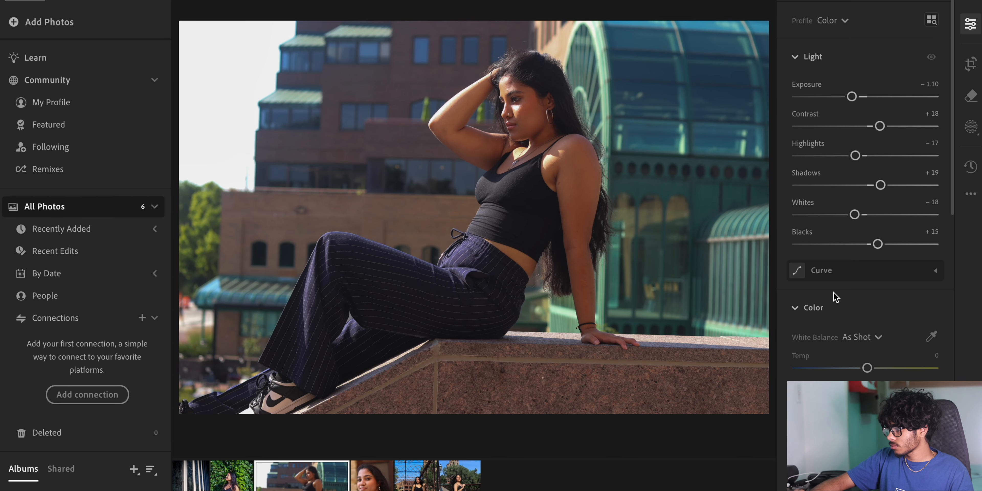
- Set the ivy photo's color temperature to +5
drag(833, 292, 862, 294)
drag(868, 338, 879, 336)
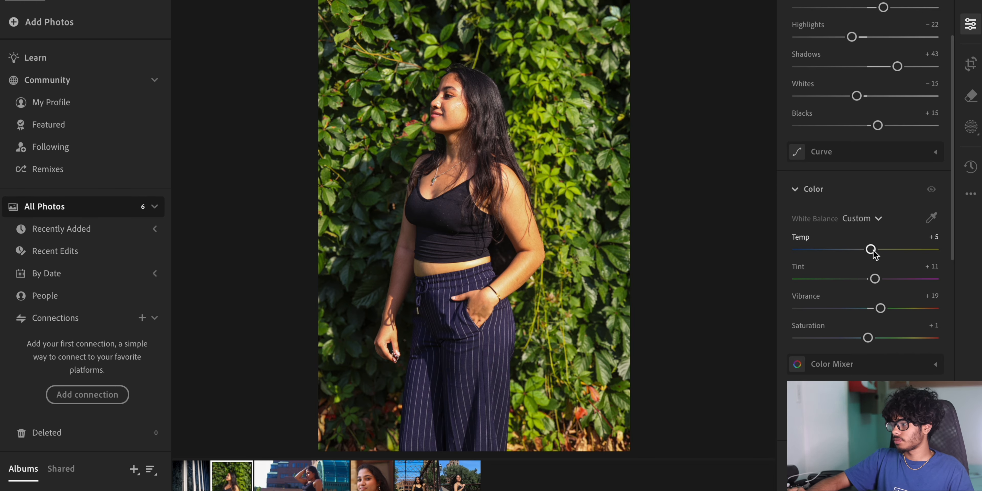
- Test a color slider at its maximum, reset it, then nudge it to a slight value
scroll(874, 250, down, 2)
drag(871, 201, 939, 200)
double_click(801, 189)
mouse_move(867, 201)
mouse_down()
mouse_move(848, 201)
mouse_move(859, 195)
mouse_up()
click(872, 201)
- Select four of the photos in the grid, then clear the selection
scroll(902, 193, down, 5)
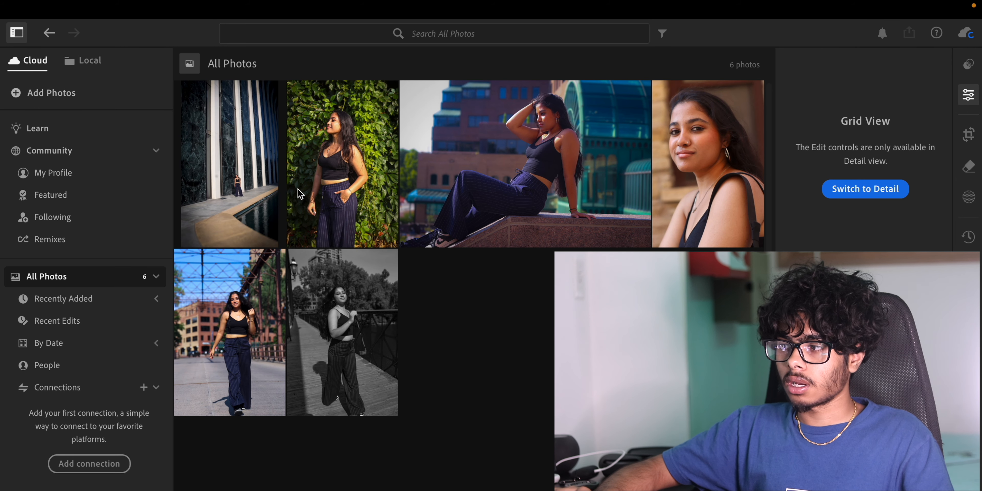
click(257, 185)
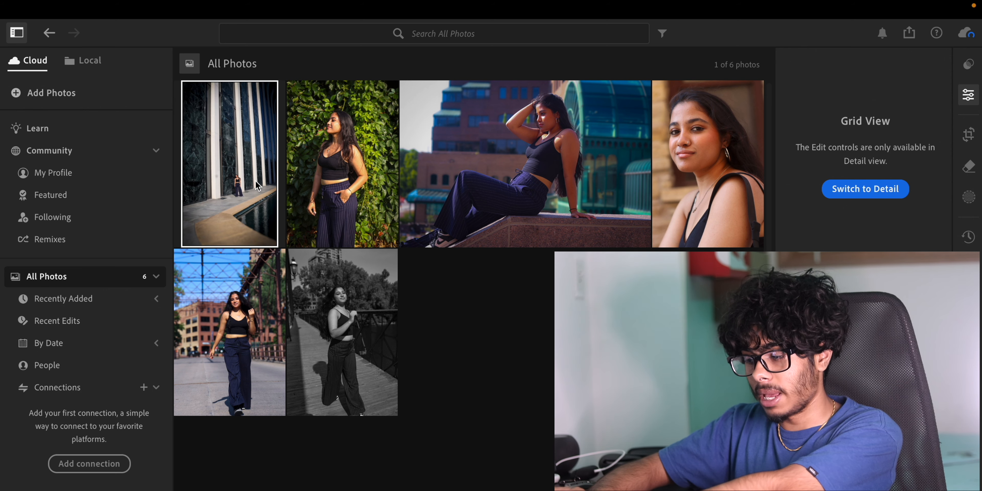
super+click(324, 313)
super+click(549, 144)
super+click(683, 158)
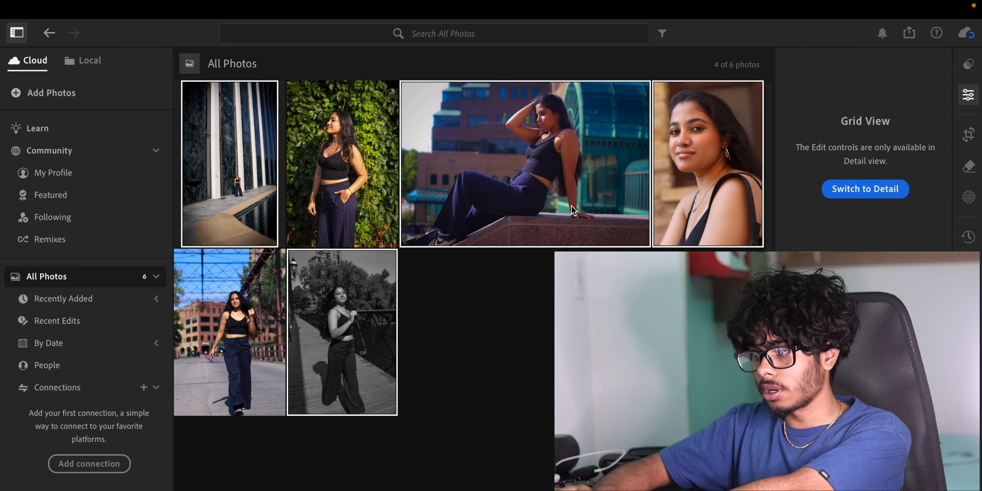
click(479, 320)
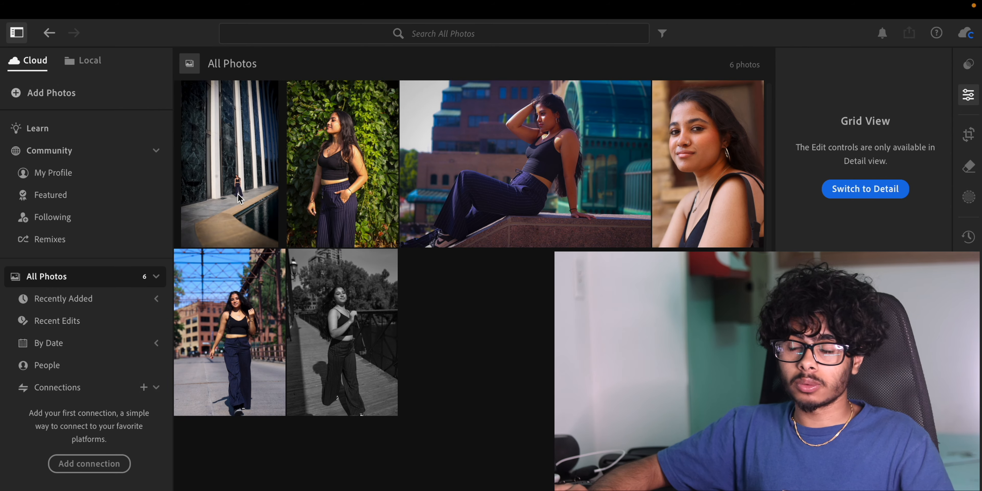
- Select all six photos in the grid, from the first to the last
click(230, 185)
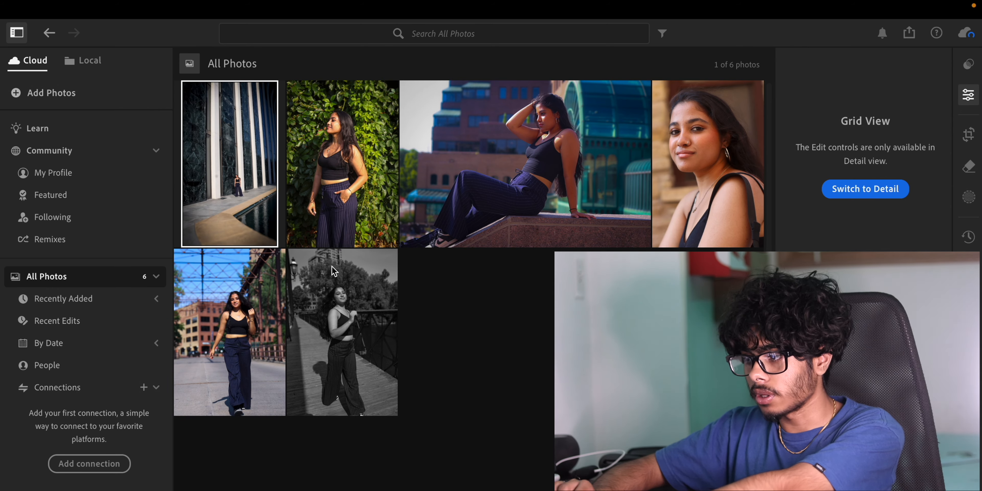
shift+click(334, 302)
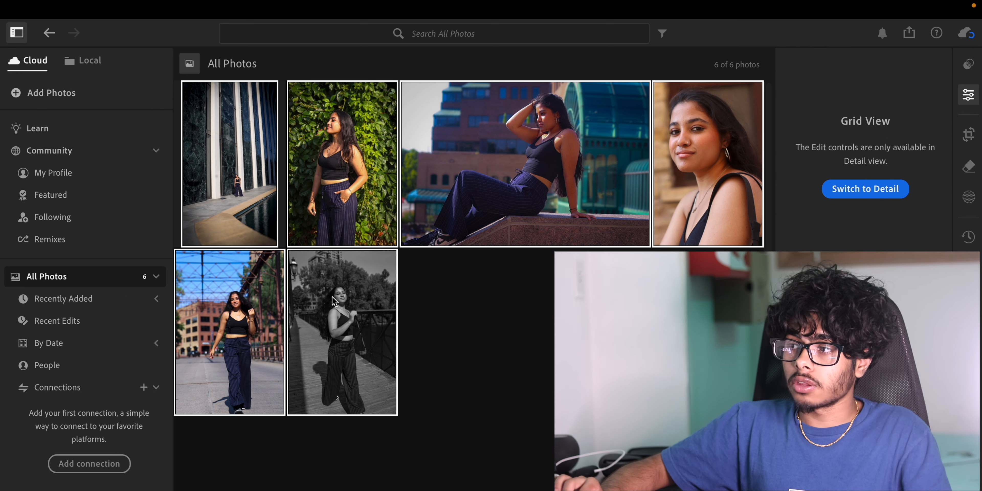
mouse_move(164, 2)
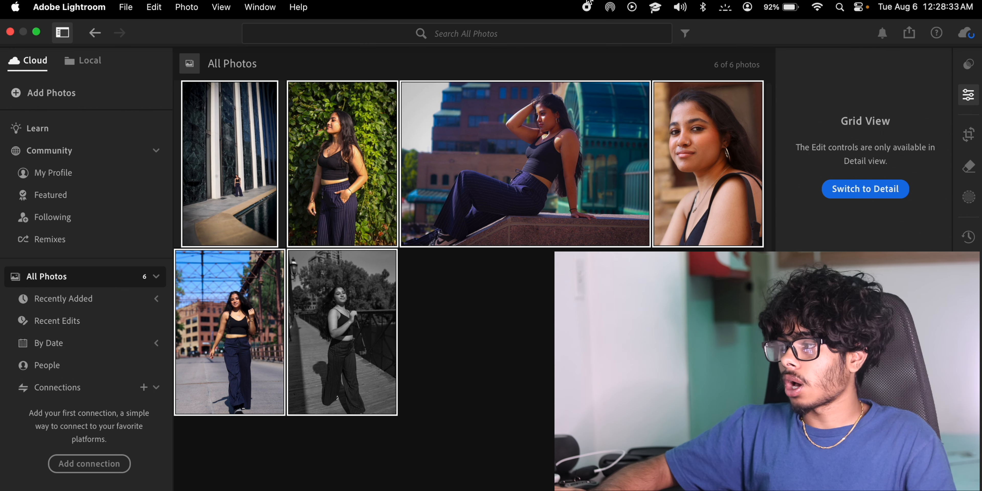
- Open Export for the selected photos as full-size 100% JPG with all metadata, leaving the watermark off
click(123, 6)
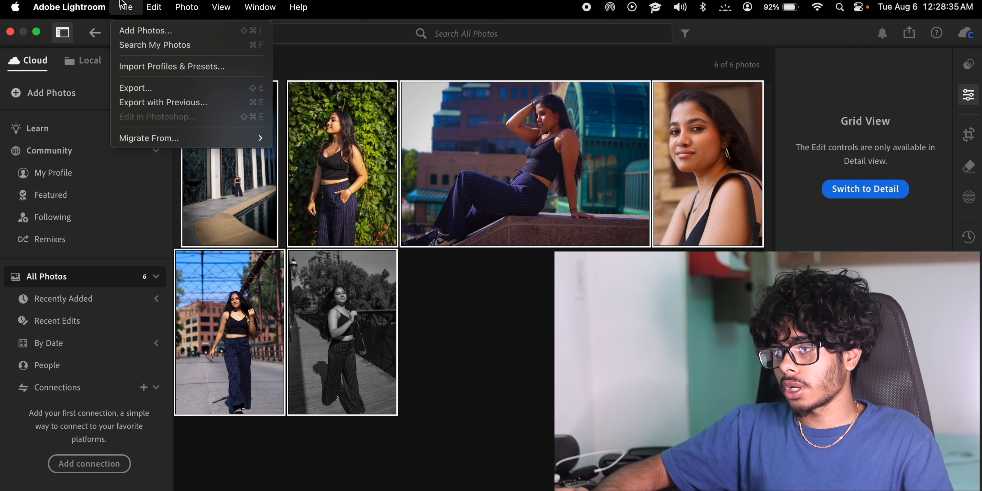
click(143, 92)
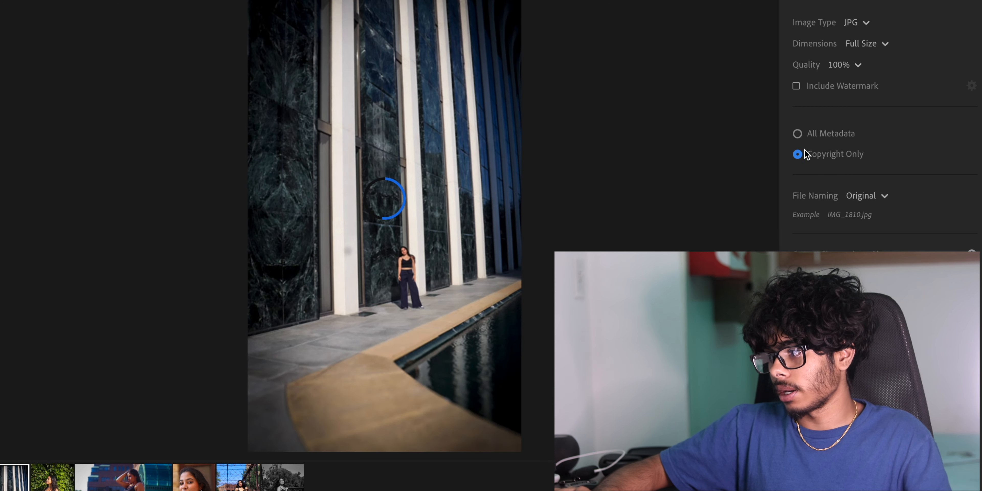
click(797, 87)
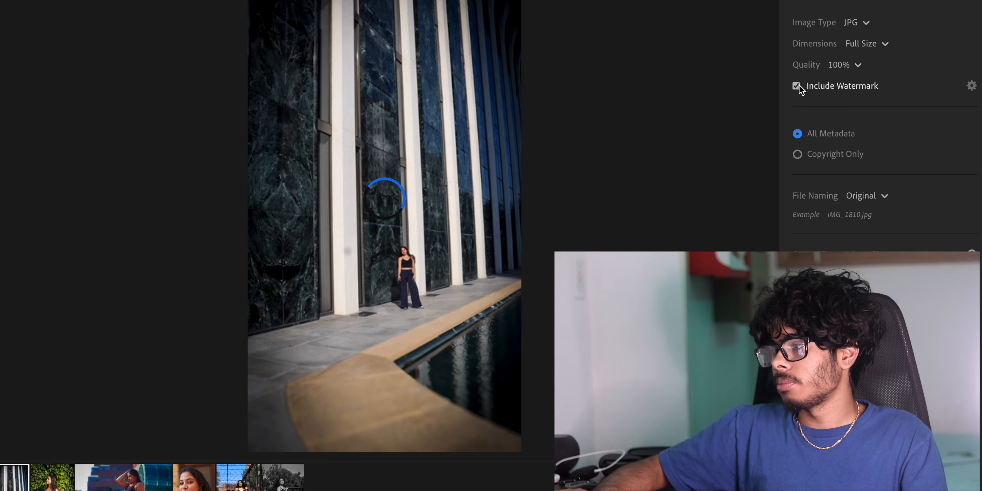
click(797, 87)
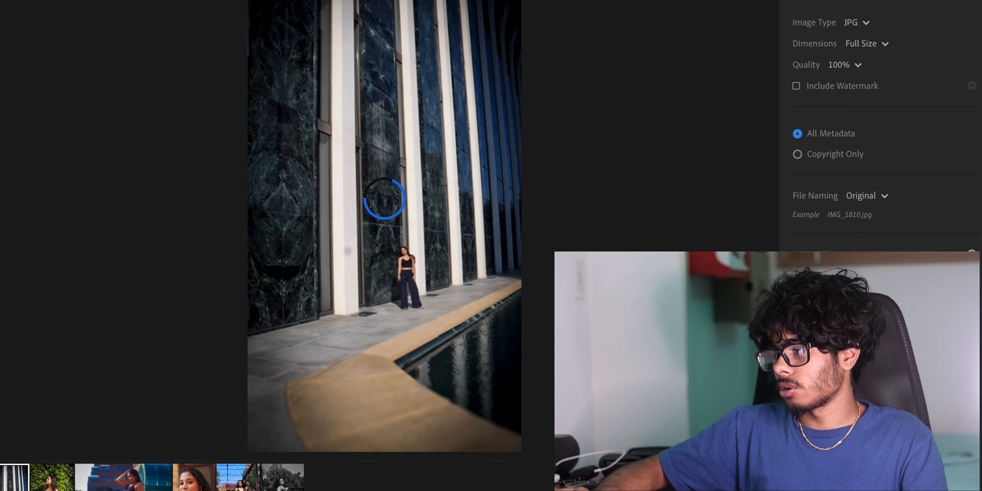
- Create a new Desktop folder named Youtube Vid Edited and choose it as the export destination
click(930, 30)
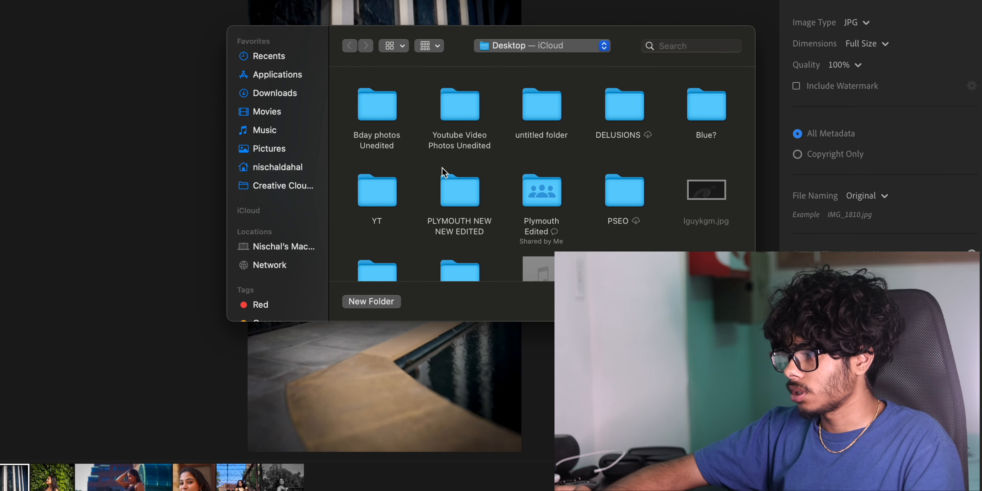
click(383, 301)
text(Youtube Vid Edite)
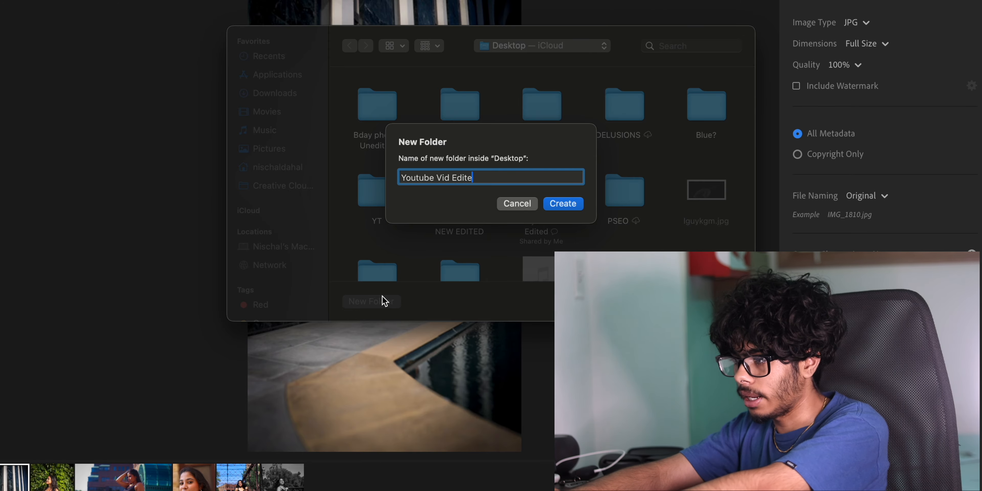
text(d)
click(563, 204)
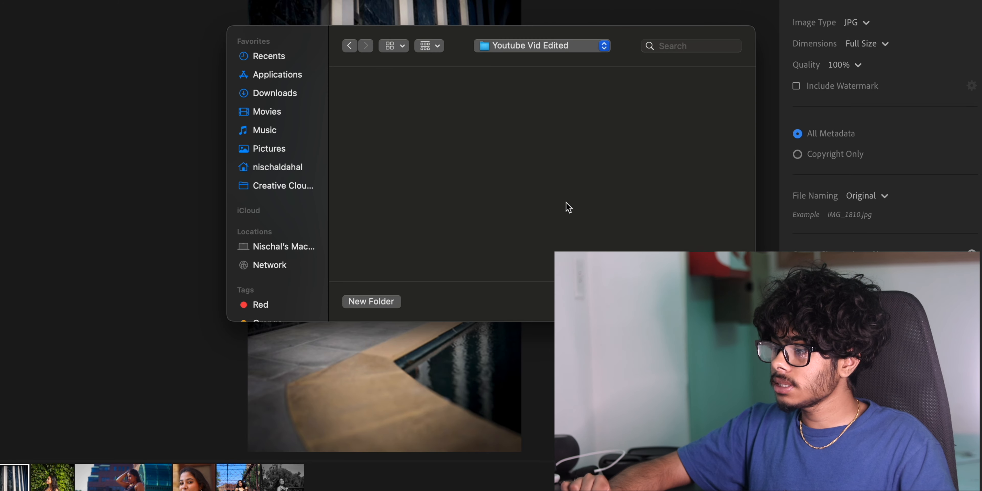
click(706, 299)
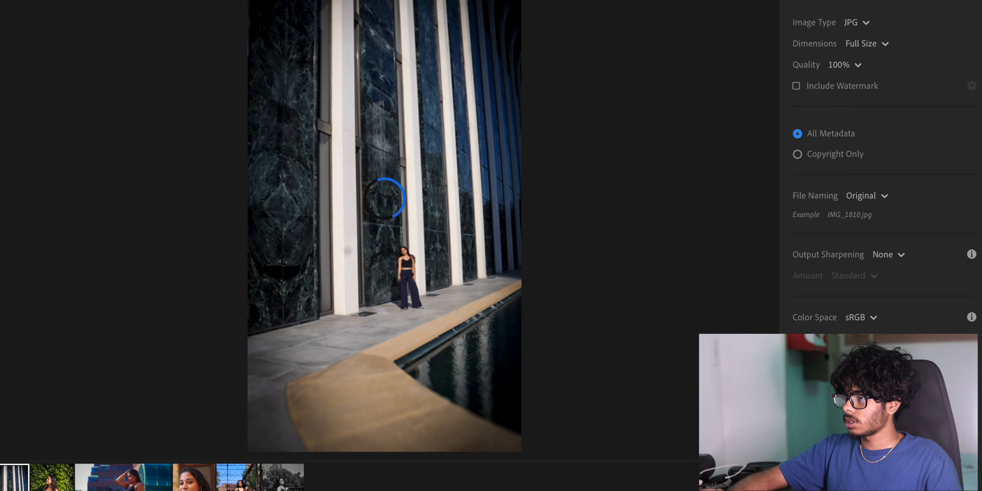